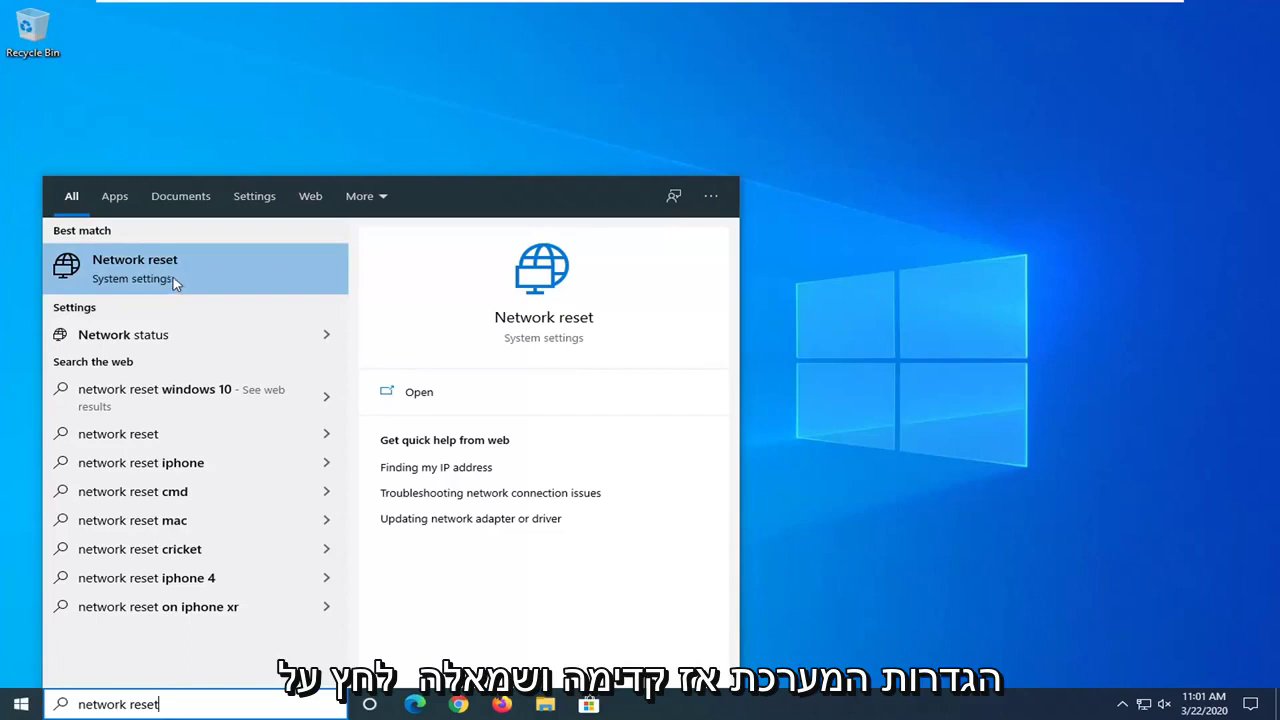
# Open the Network reset page from the search results and make the Settings window taller
pyautogui.click(172, 280)
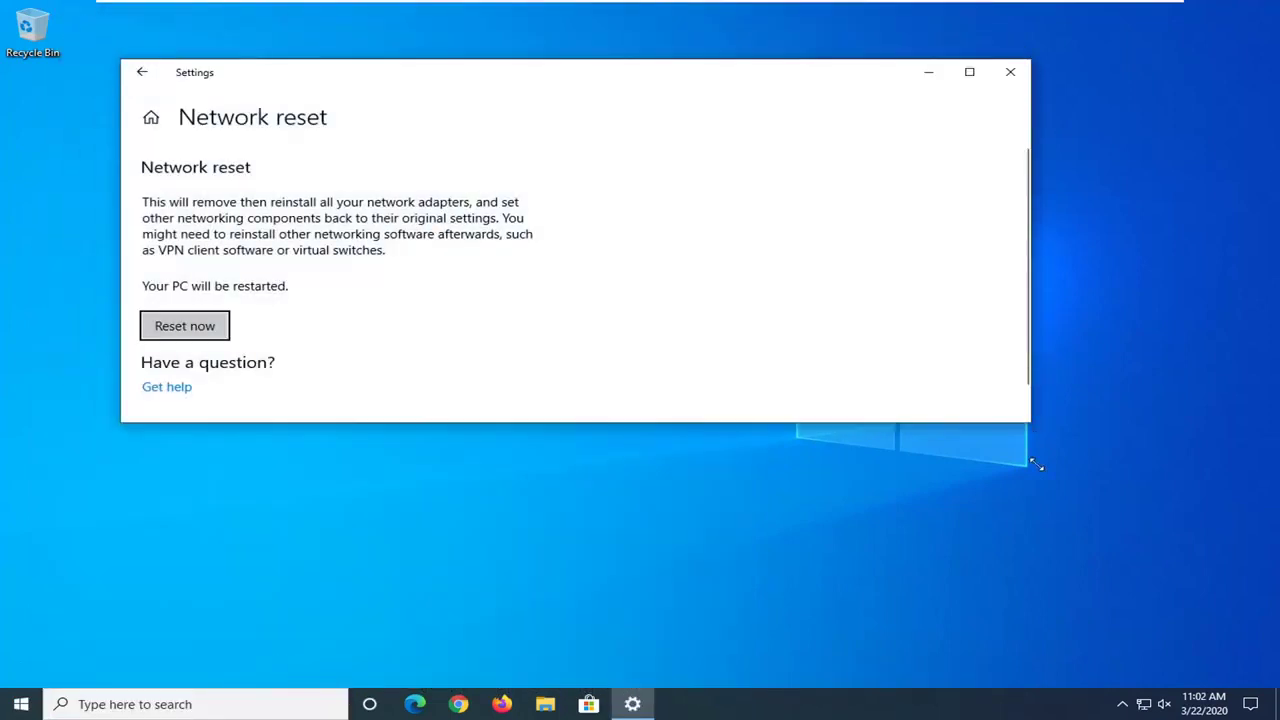
pyautogui.moveTo(1036, 465); pyautogui.dragTo(1040, 608)
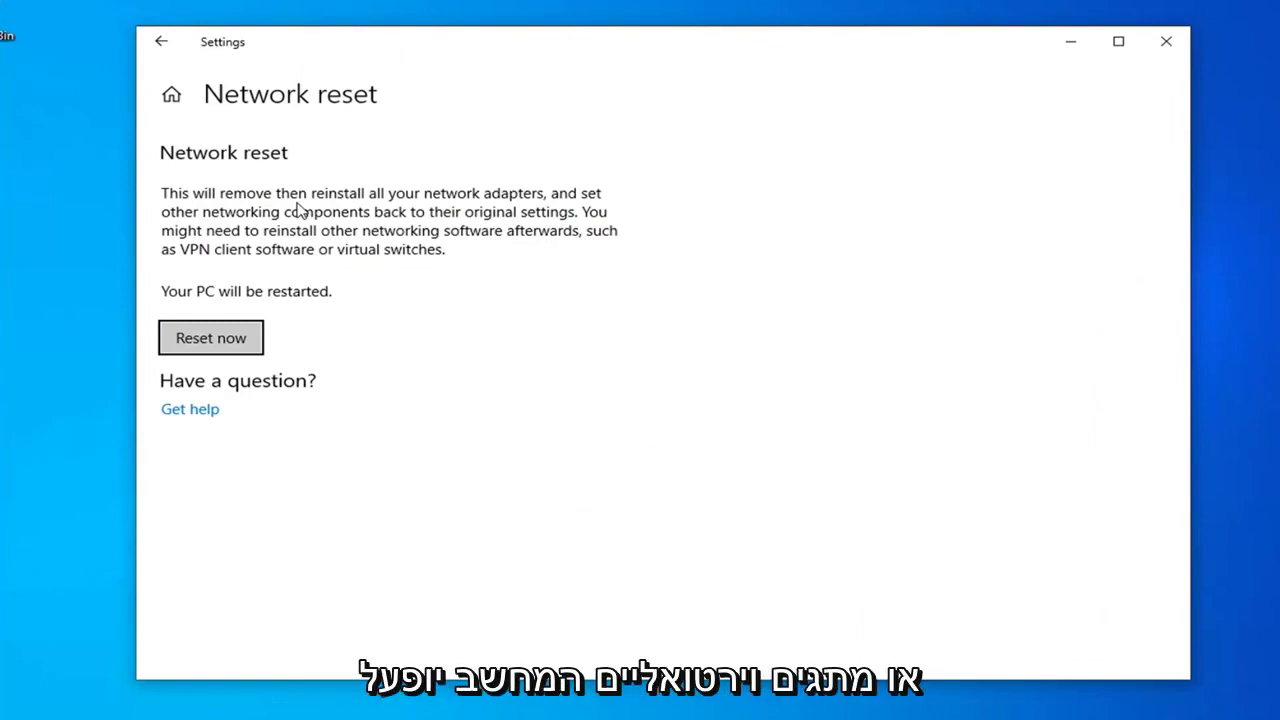
# Confirm Reset now, dismiss the sign-out notice, and close the Settings window
pyautogui.click(214, 338)
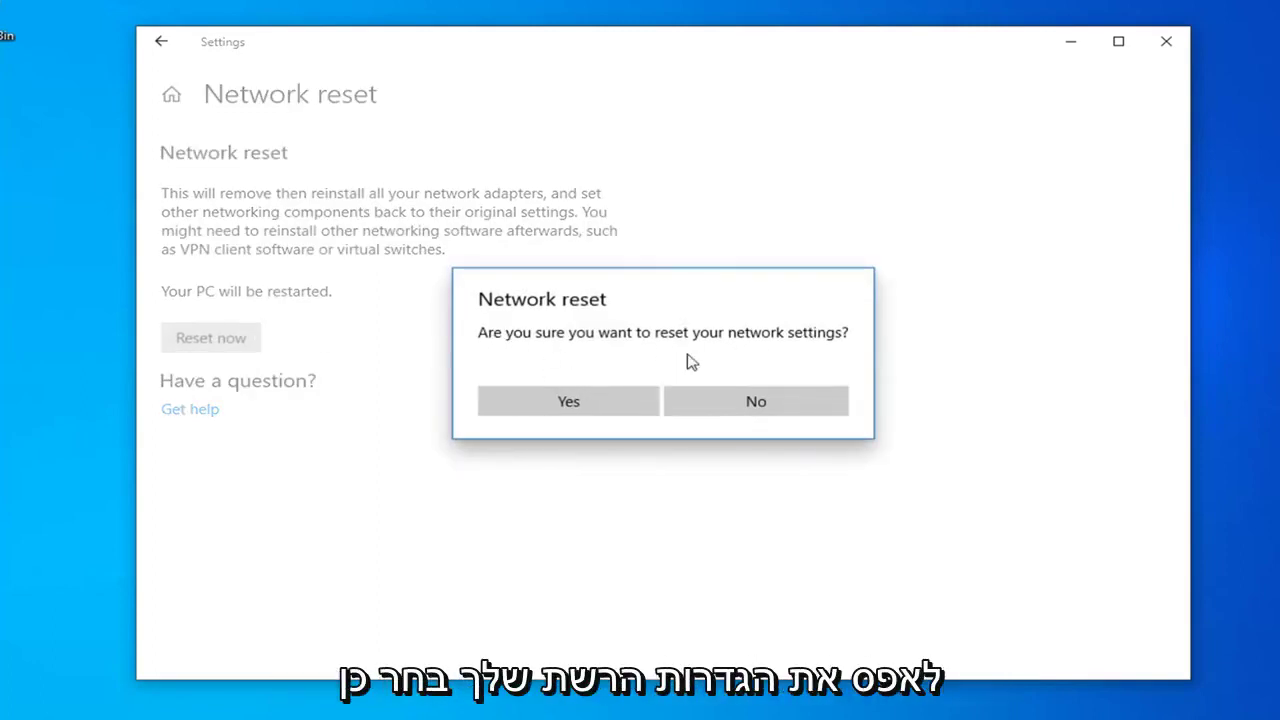
pyautogui.click(586, 408)
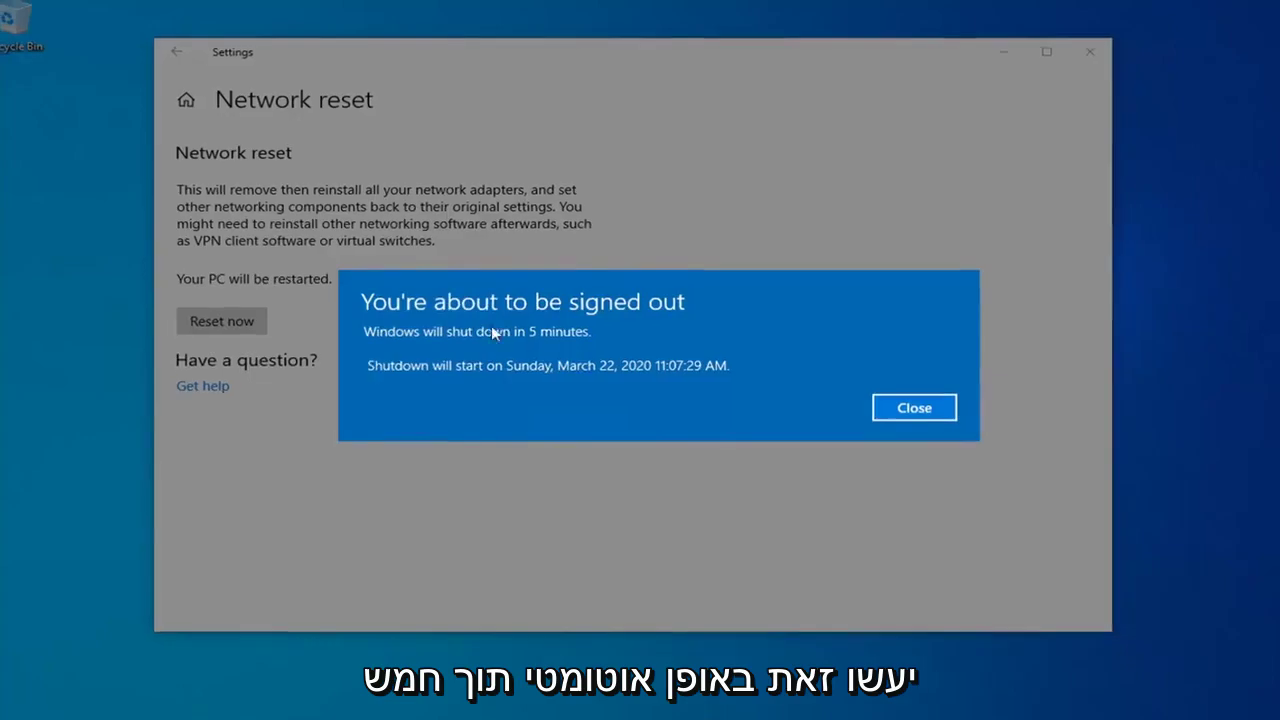
pyautogui.click(914, 407)
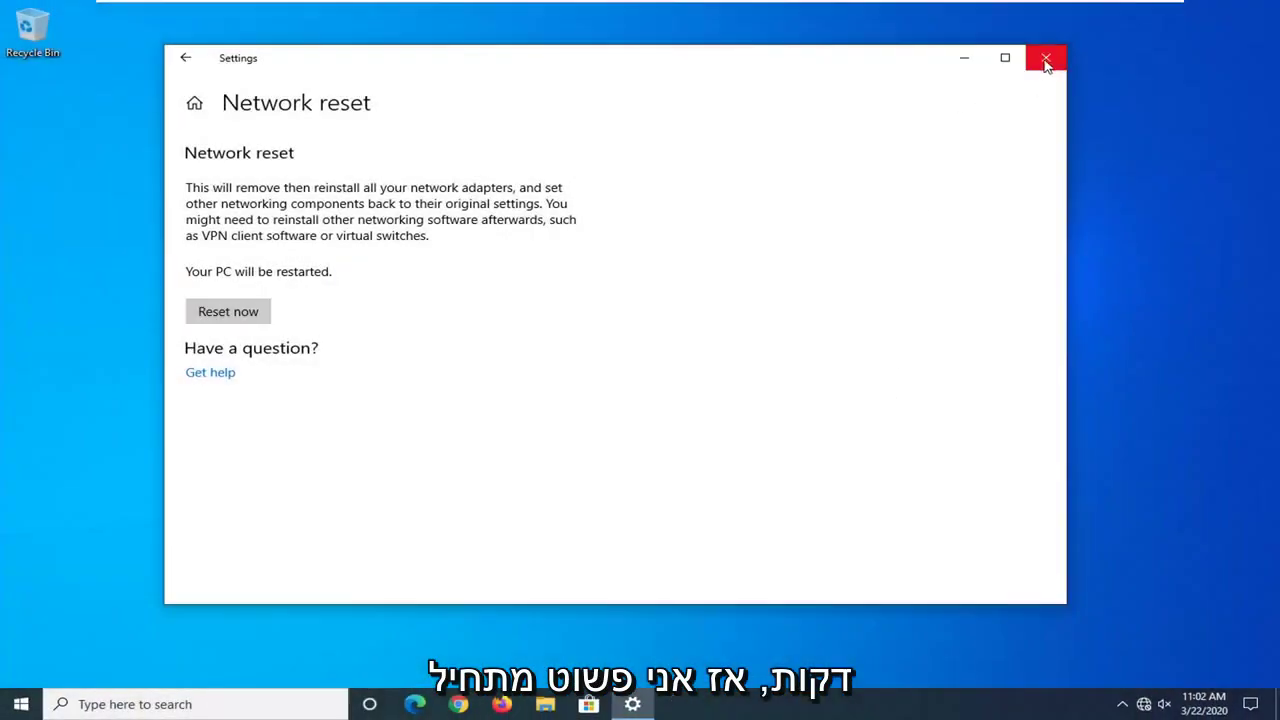
pyautogui.click(1046, 57)
# Restart the PC from the Start menu's Power options
pyautogui.press('super')
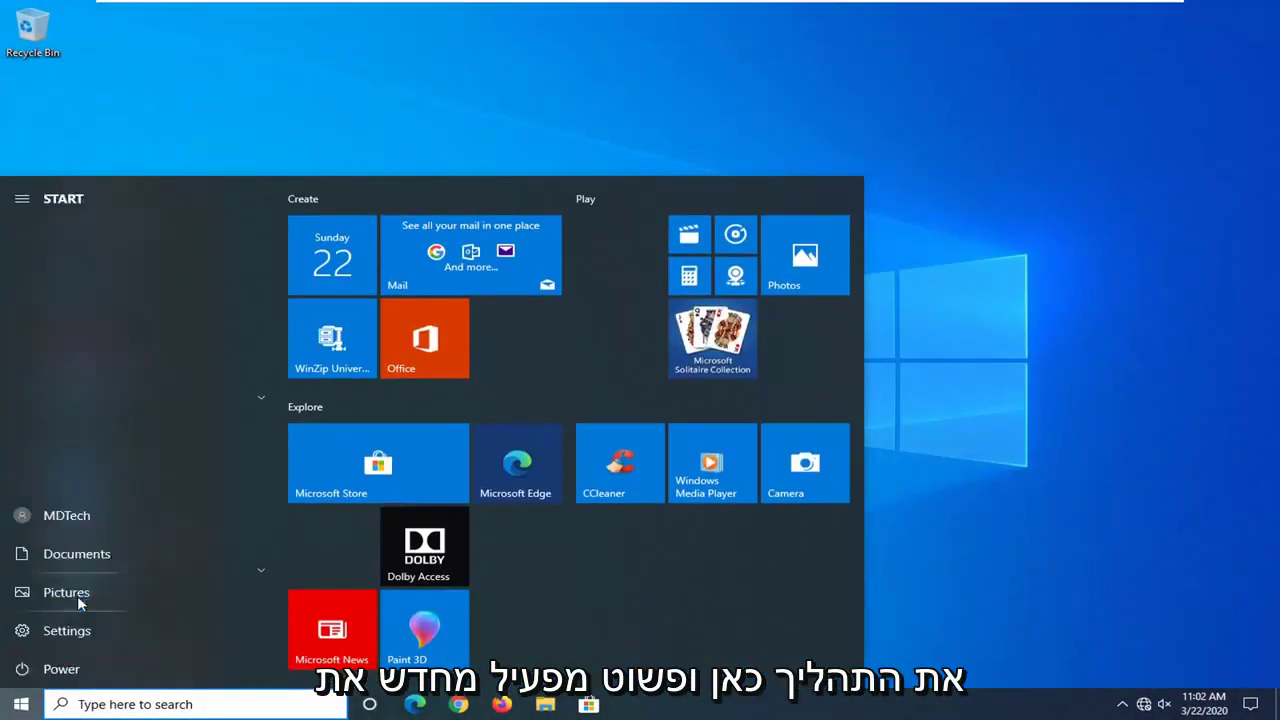
pyautogui.click(21, 669)
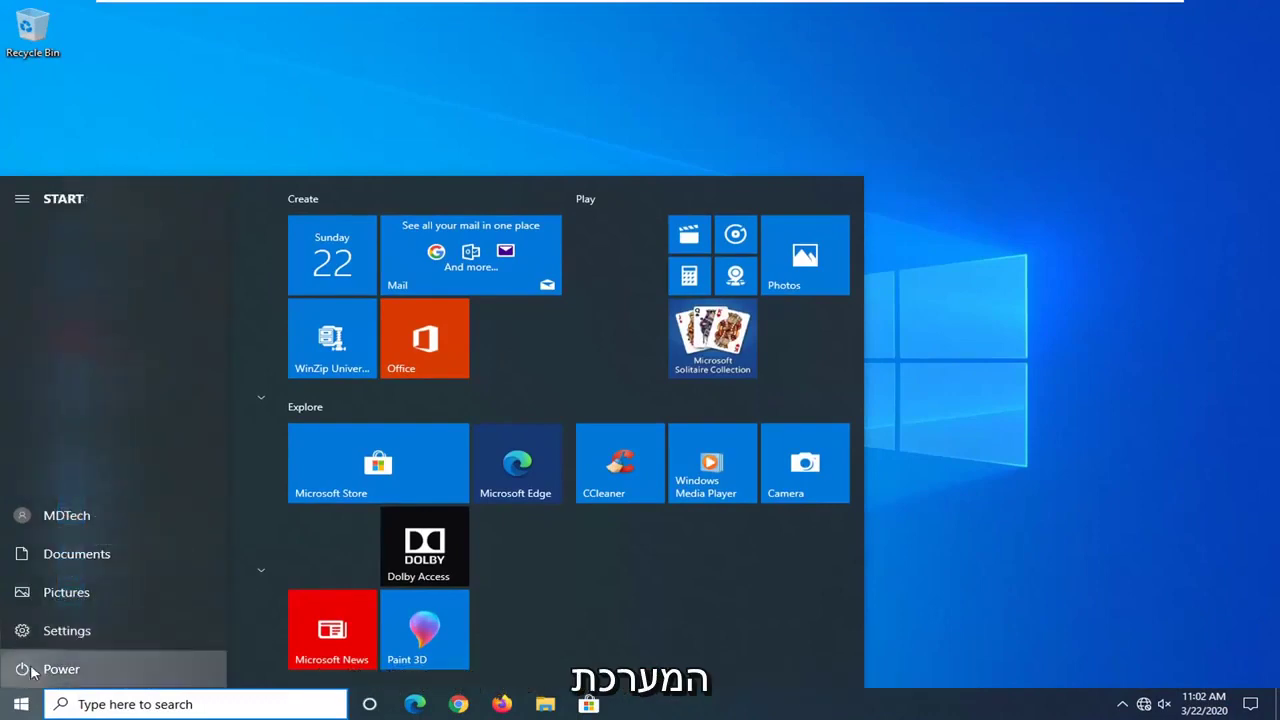
pyautogui.click(22, 669)
pyautogui.click(66, 630)
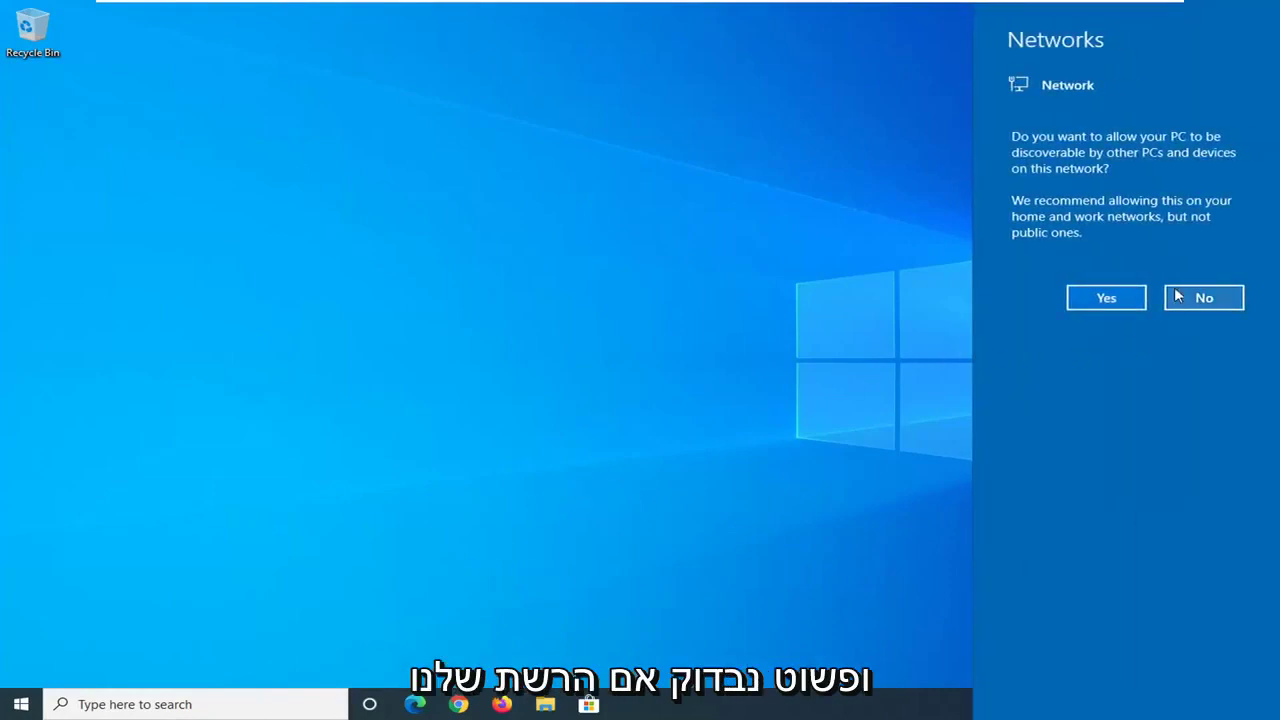
# Decline network discoverability, then launch Command Prompt as administrator via a cmd search
pyautogui.click(907, 455)
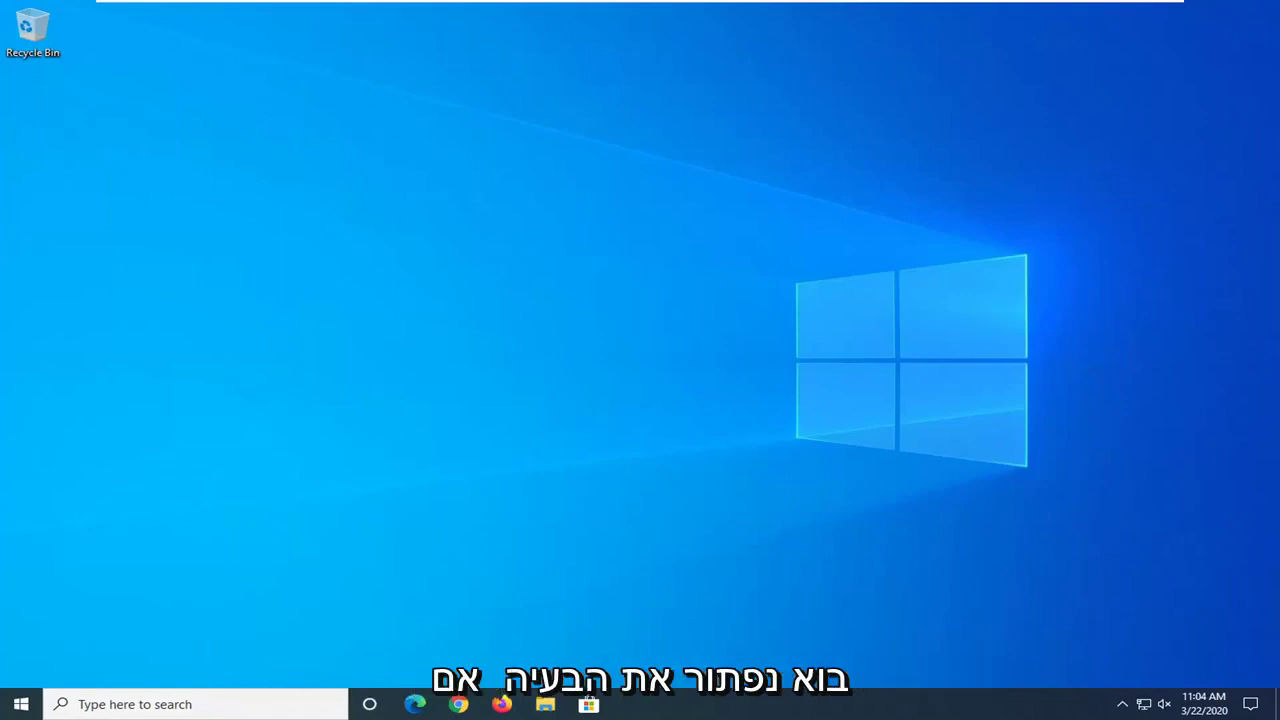
pyautogui.click(20, 705)
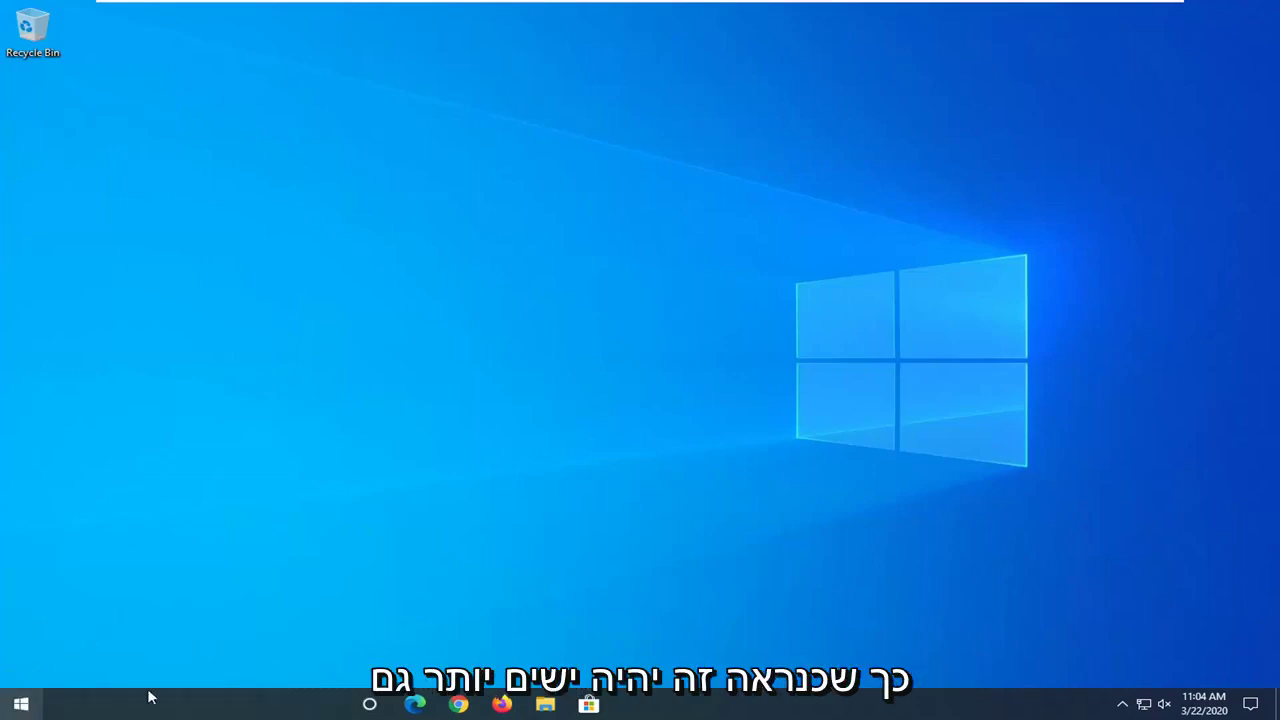
pyautogui.write('cmd')
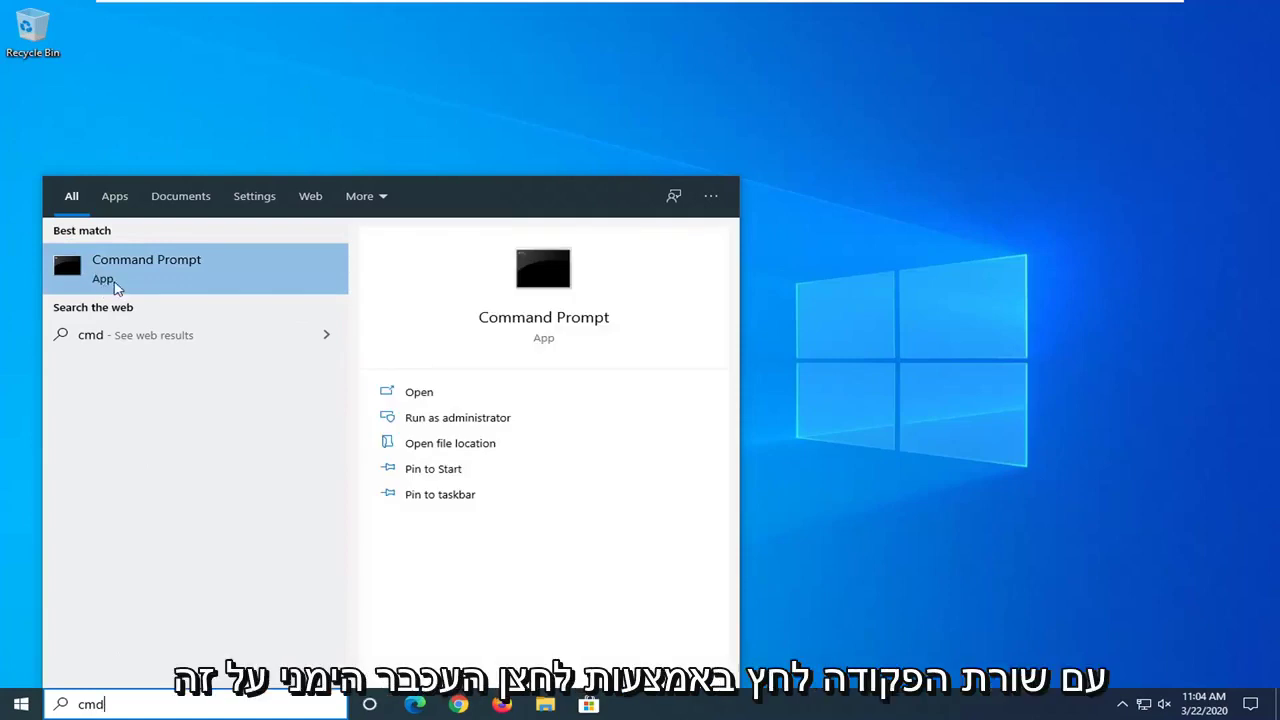
pyautogui.rightClick(137, 281)
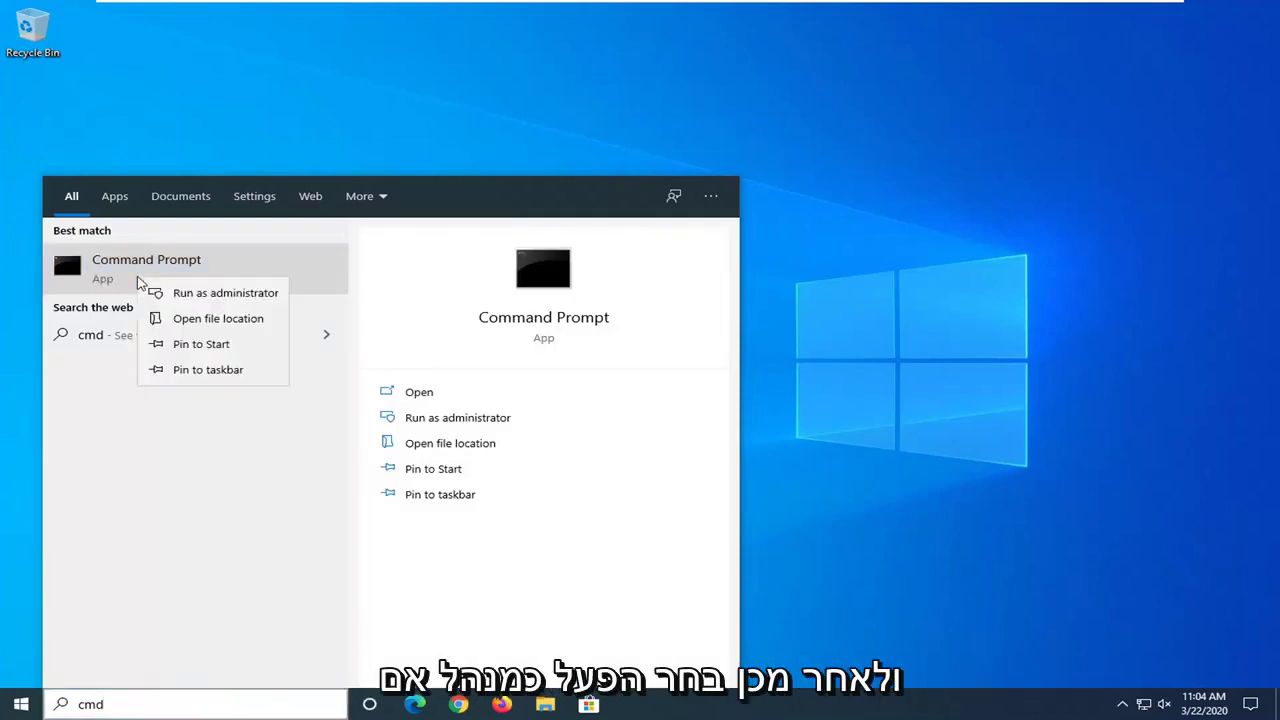
pyautogui.click(189, 292)
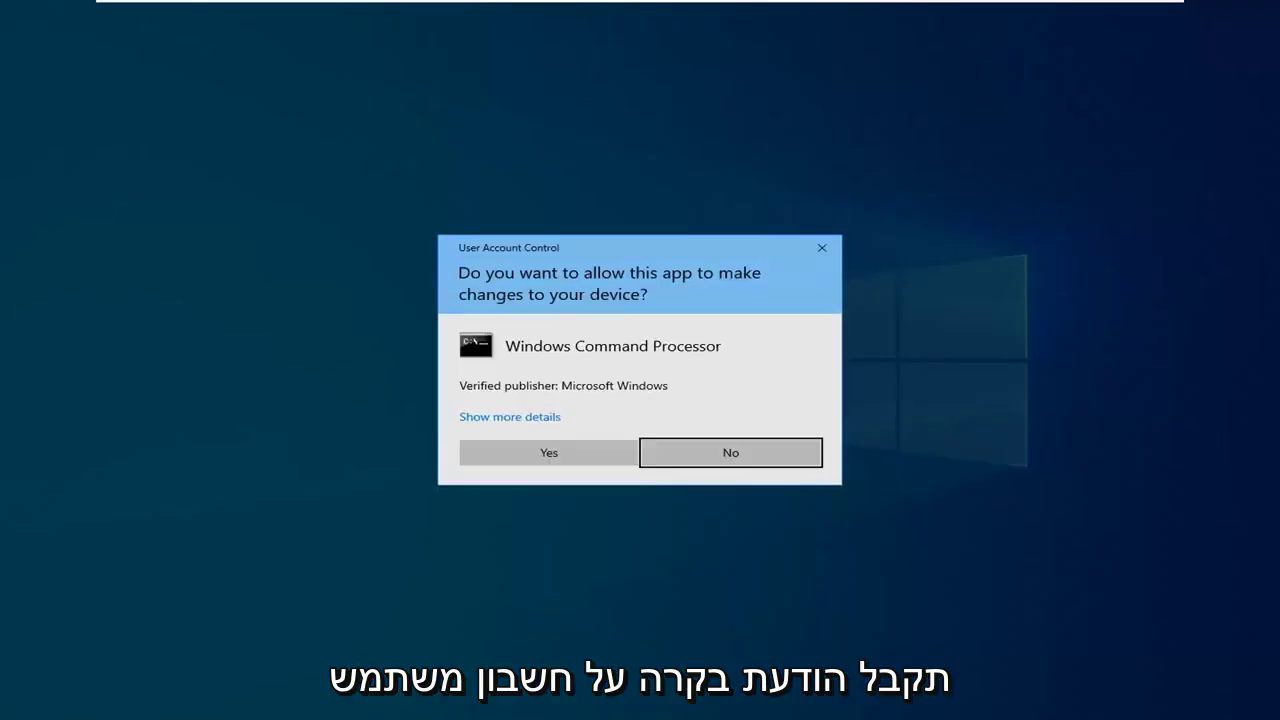
# Approve the admin prompt and run 'netsh winsock reset catalog'
pyautogui.click(567, 455)
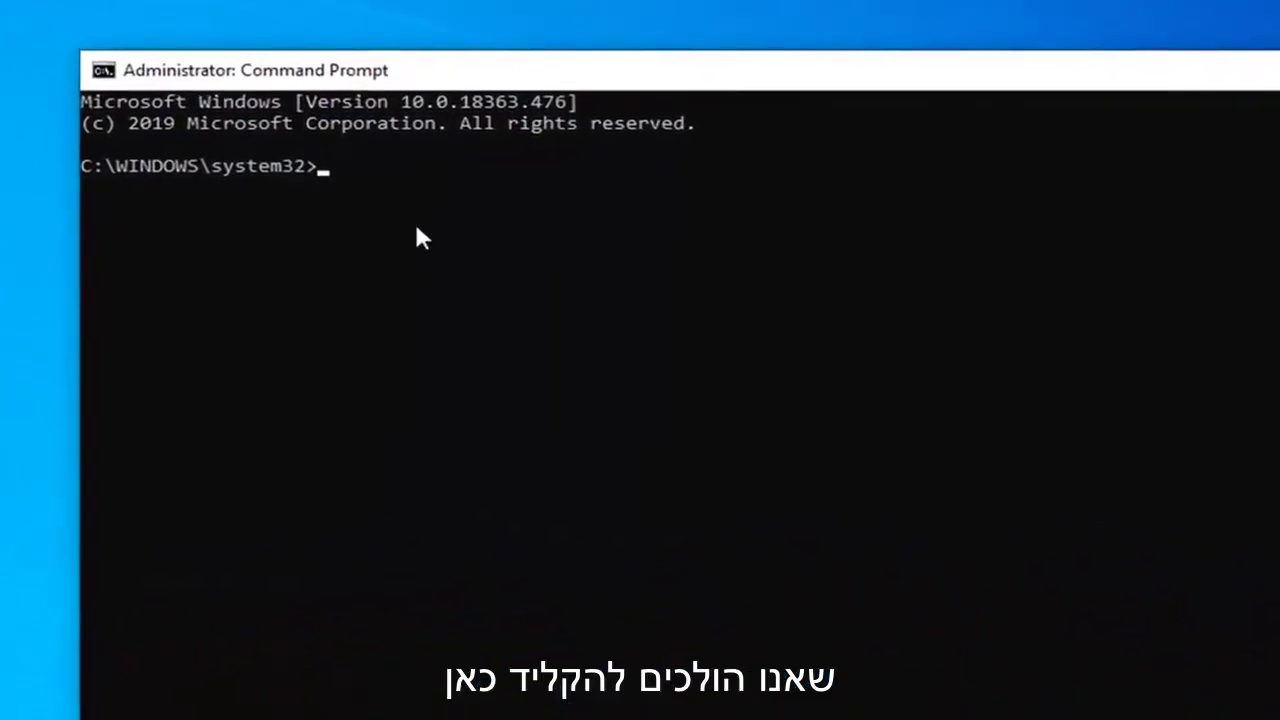
pyautogui.write('netsh')
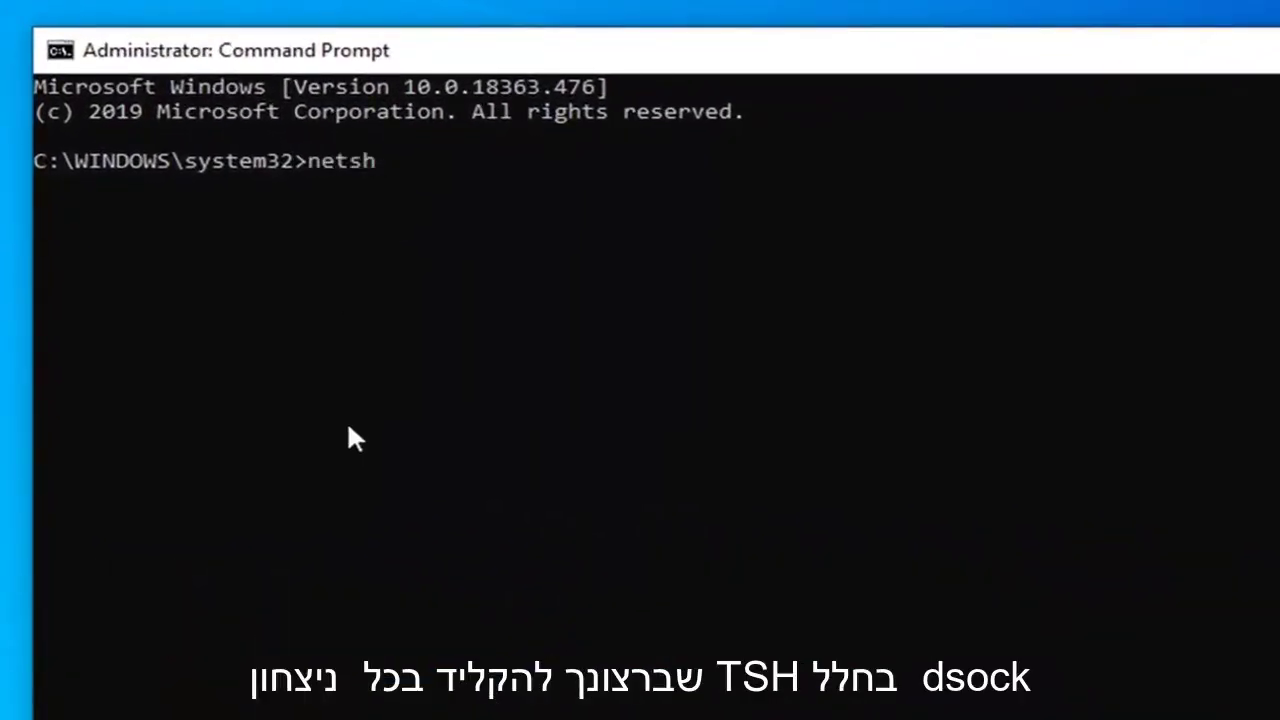
pyautogui.write(' win')
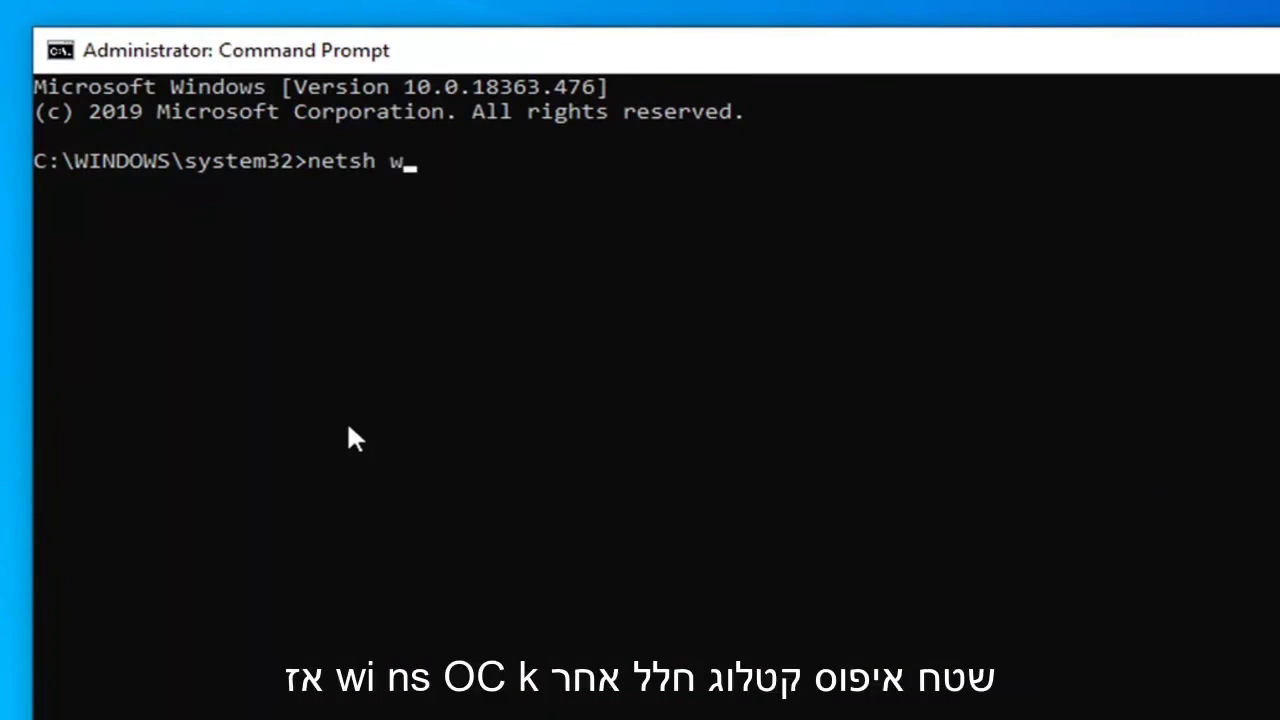
pyautogui.write('sock')
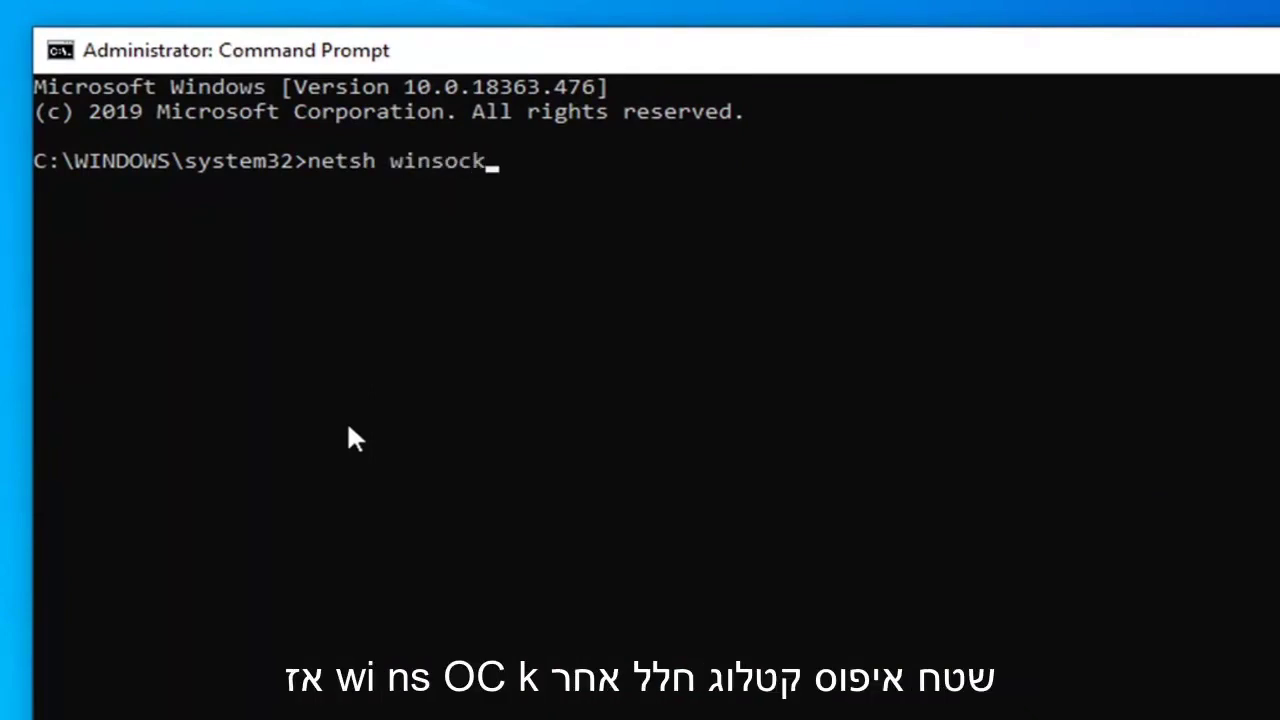
pyautogui.write(' reset catalog')
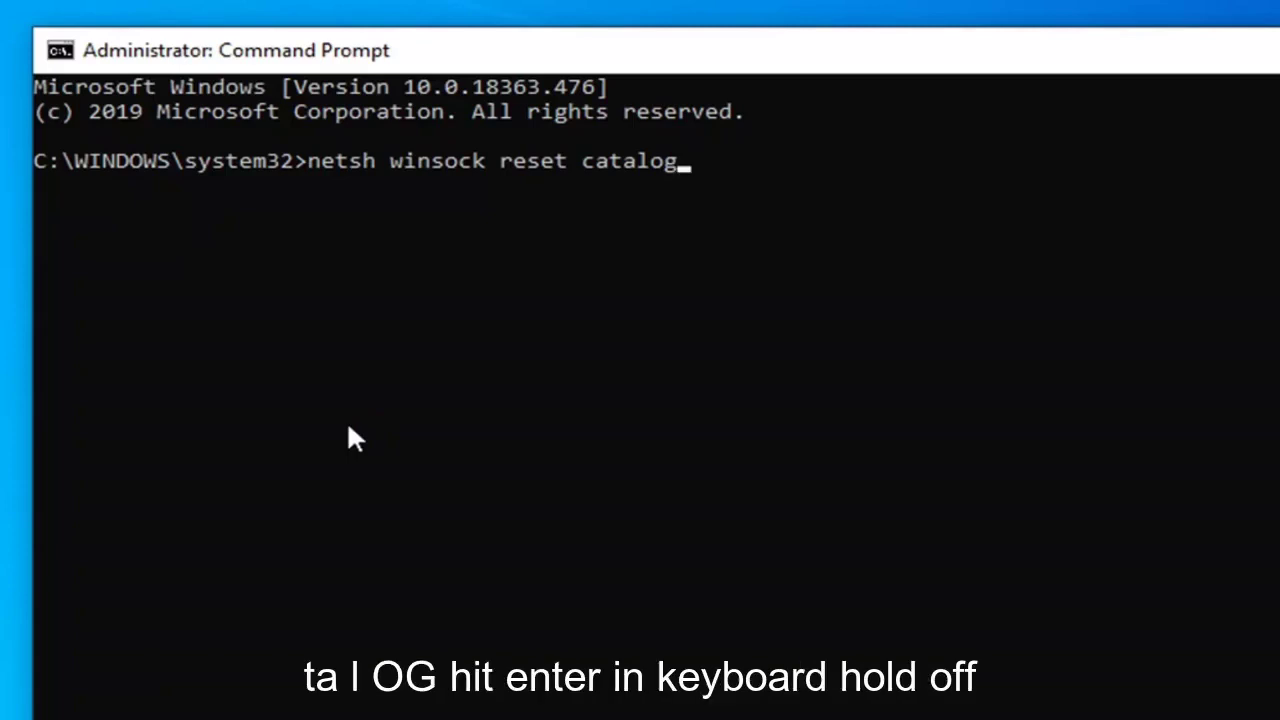
pyautogui.press('Return')
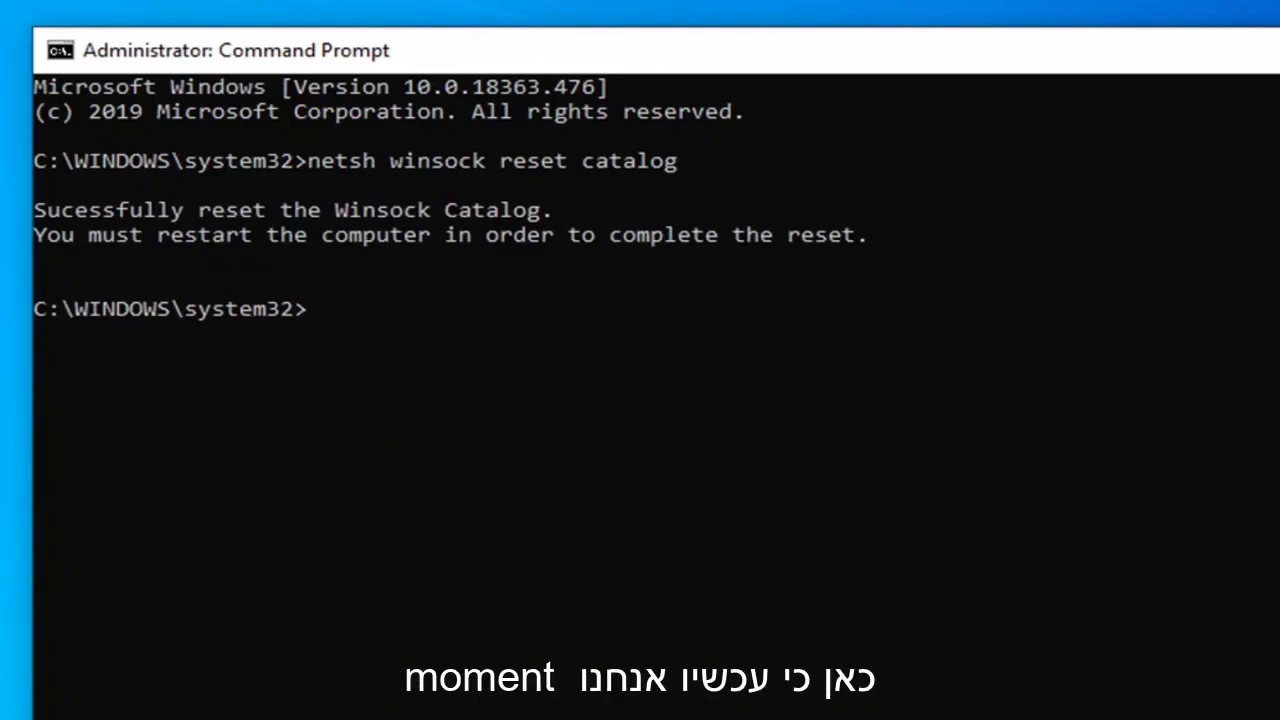
# Run 'netsh int ipv4 reset reset.log' to reset IPv4 and log the results
pyautogui.write('ne')
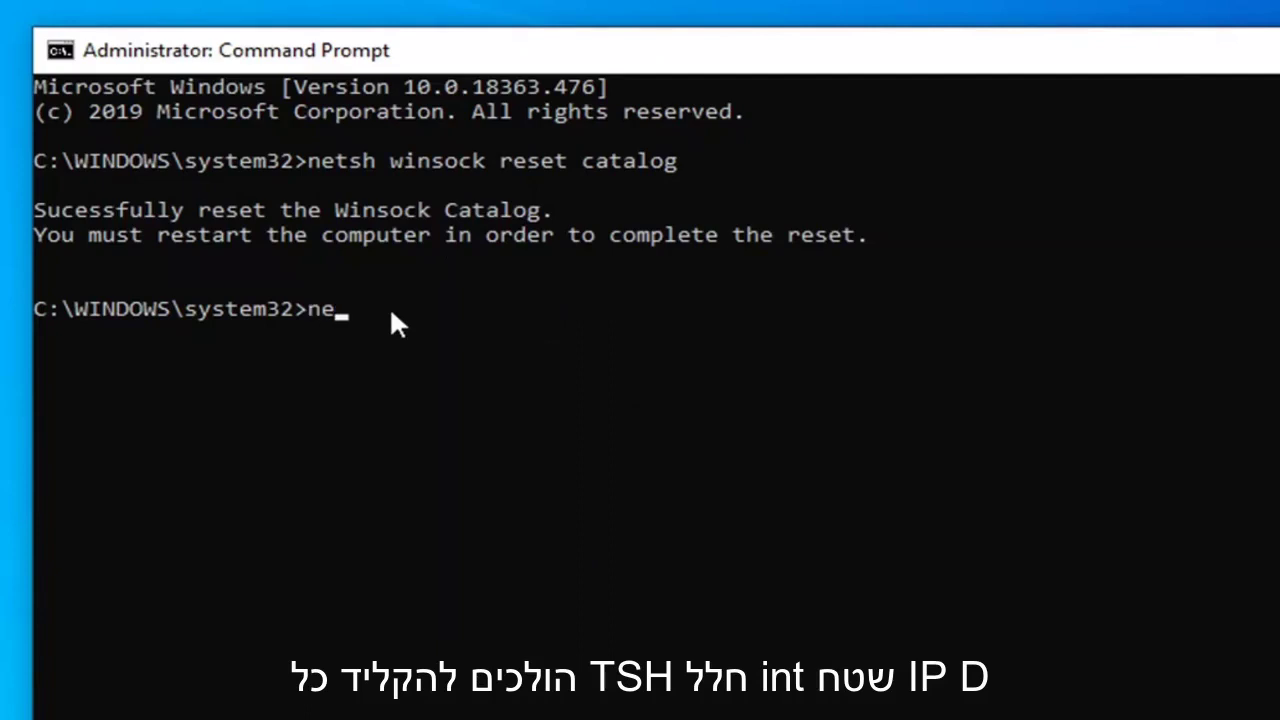
pyautogui.write('tsh int ip')
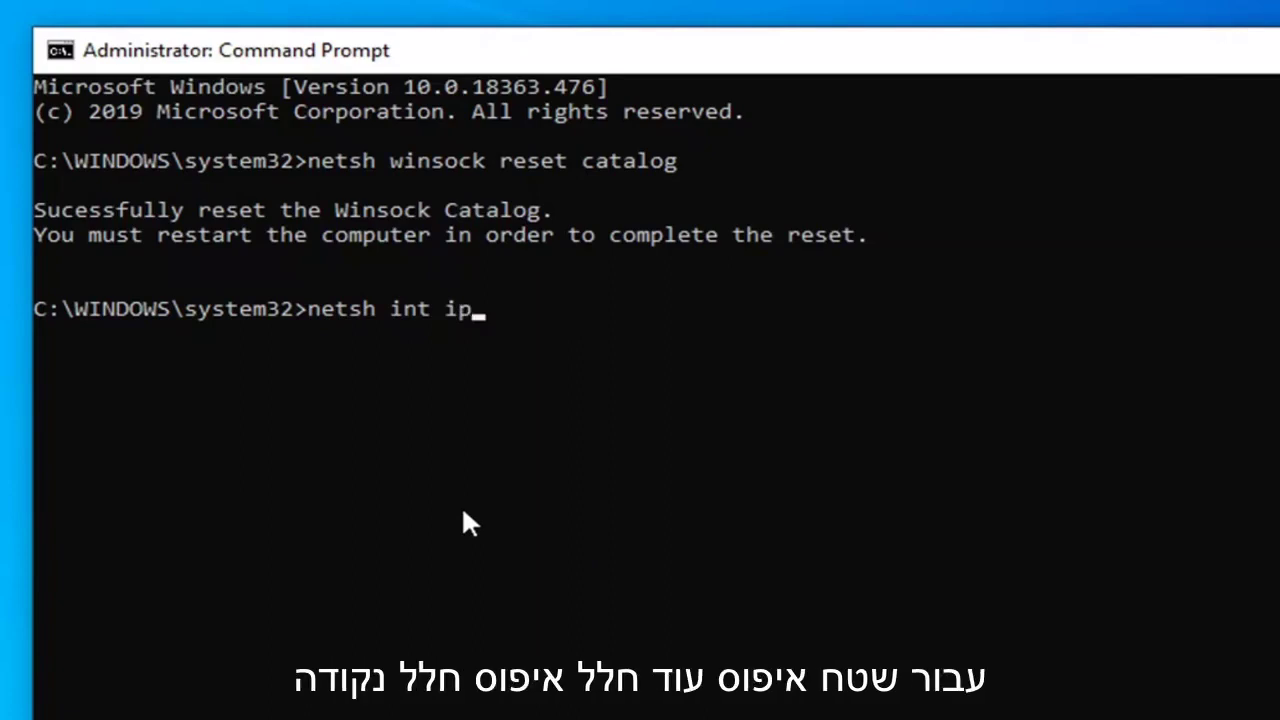
pyautogui.write('v4 res')
pyautogui.write('et')
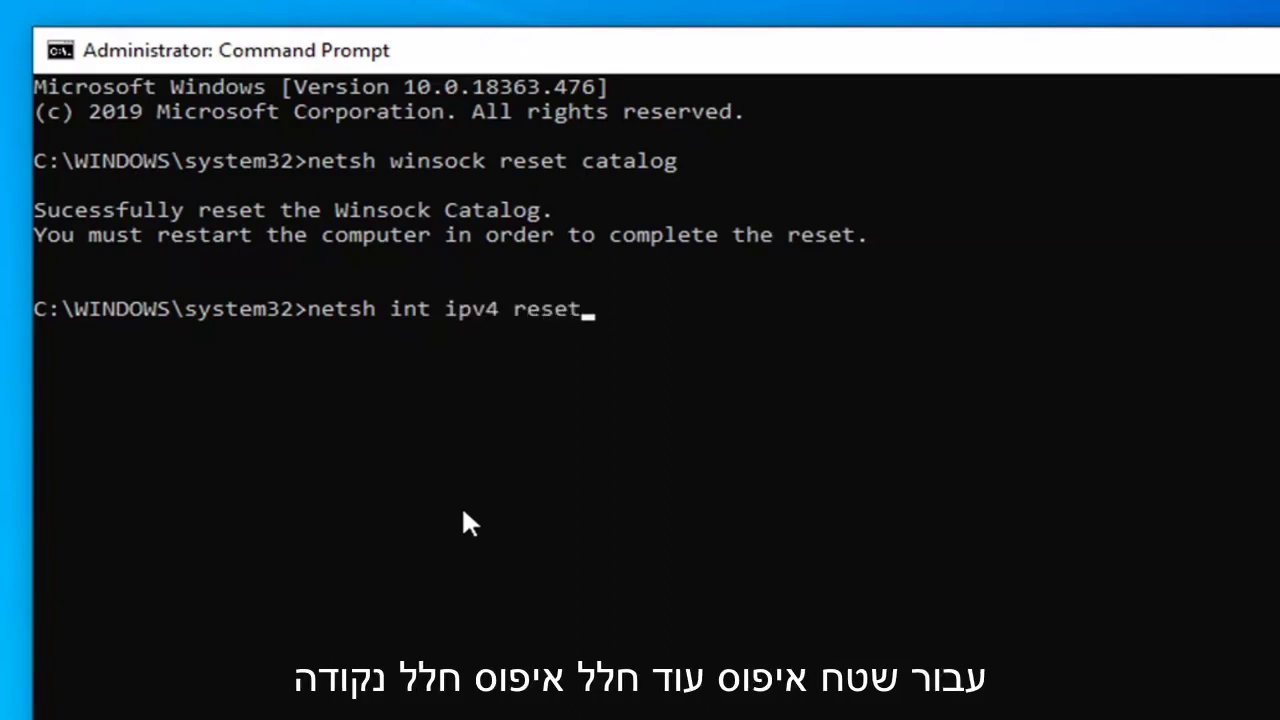
pyautogui.write(' reset.log')
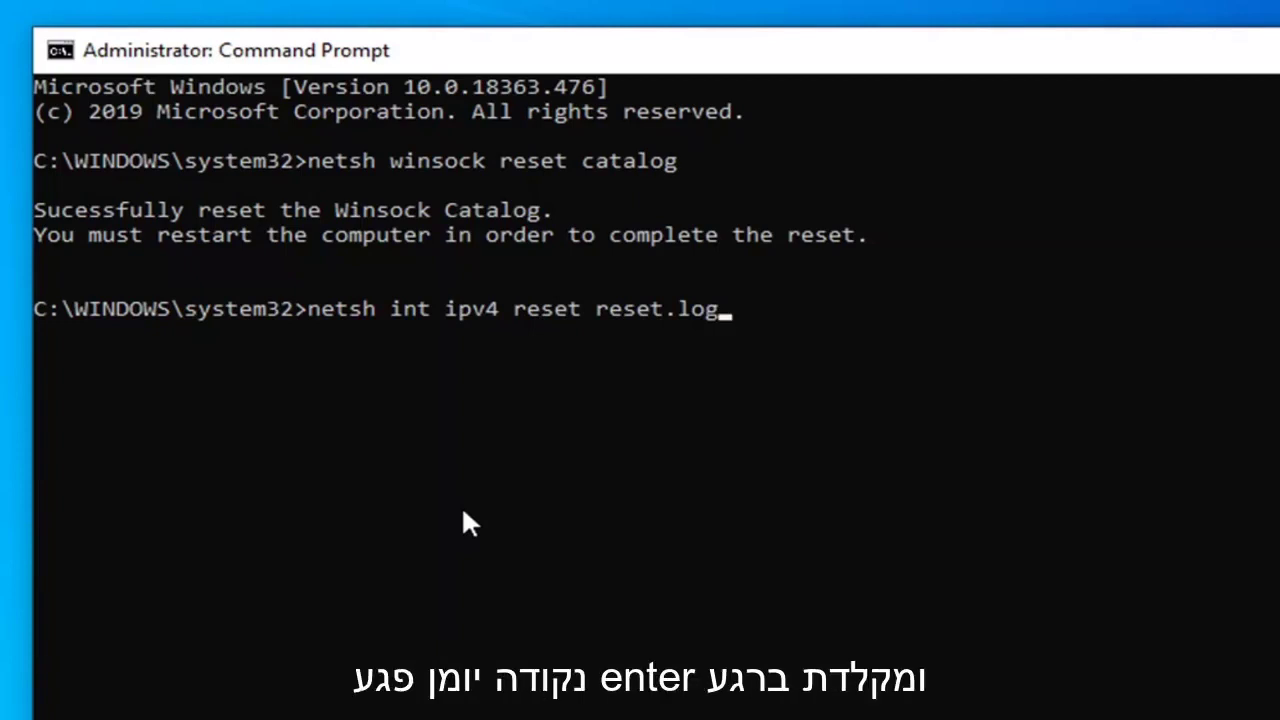
pyautogui.press('Return')
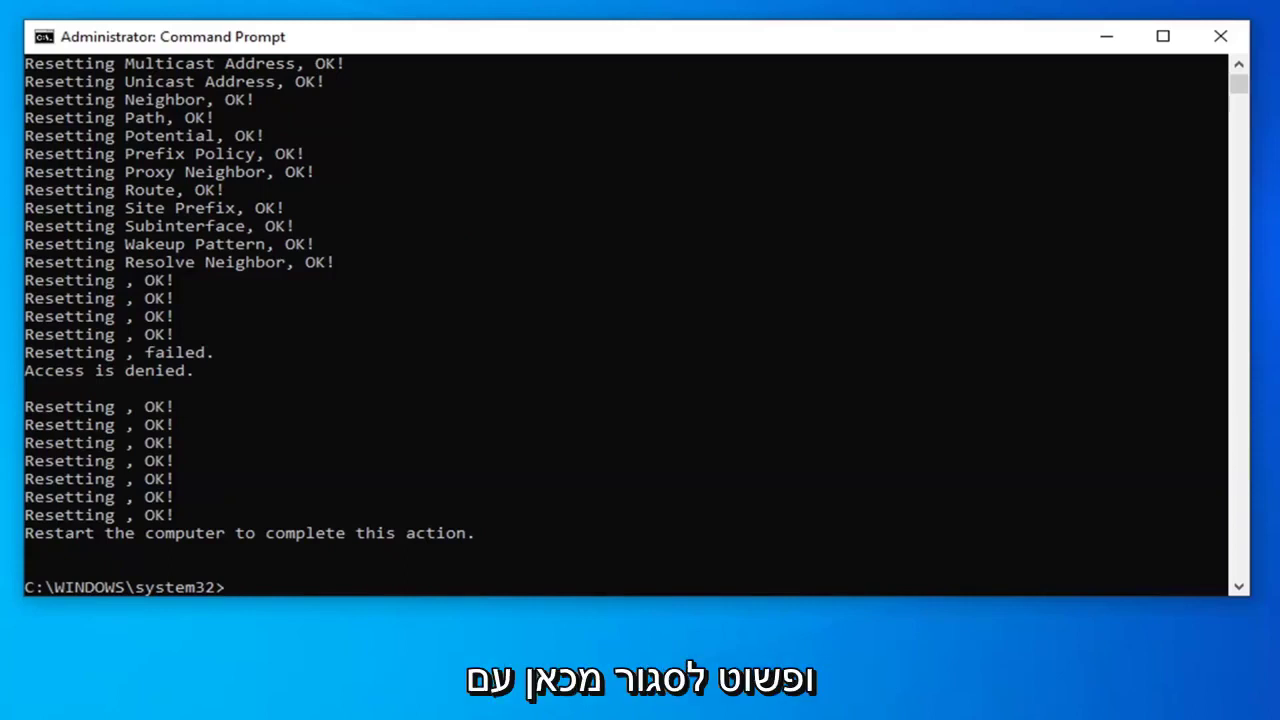
# Close Command Prompt and launch Device Manager from a Start search
pyautogui.click(1220, 40)
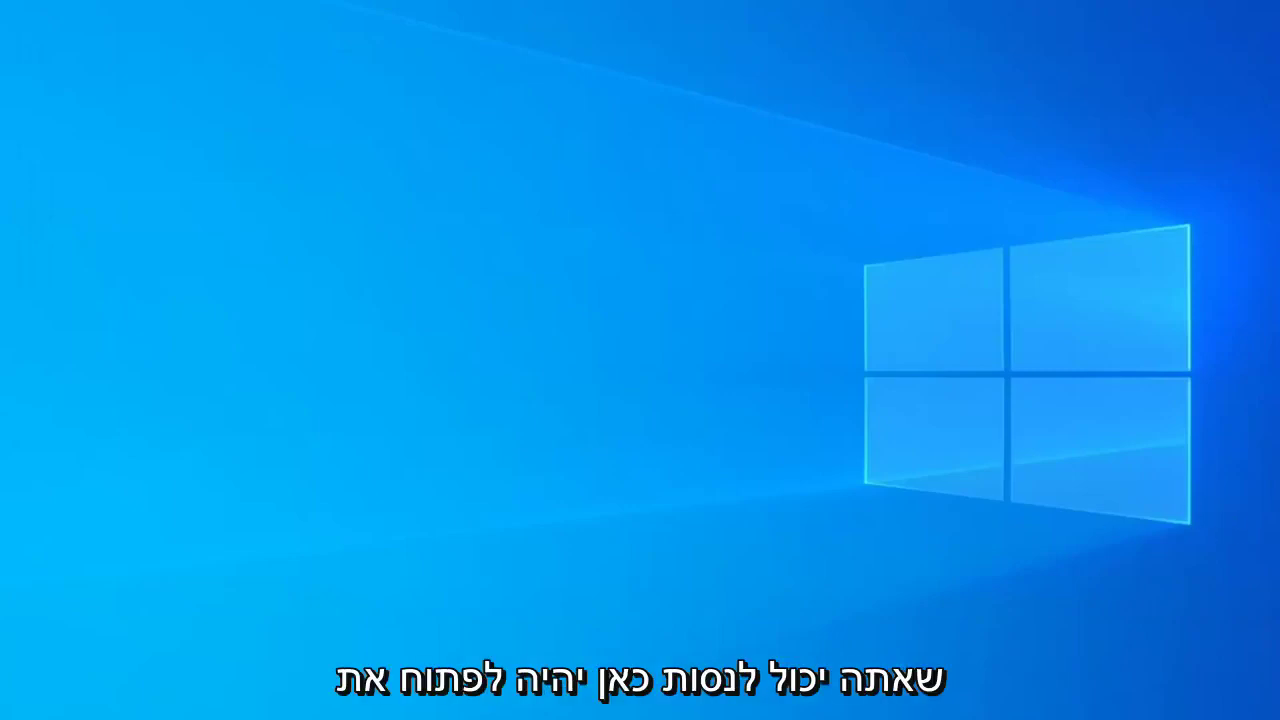
pyautogui.press('super')
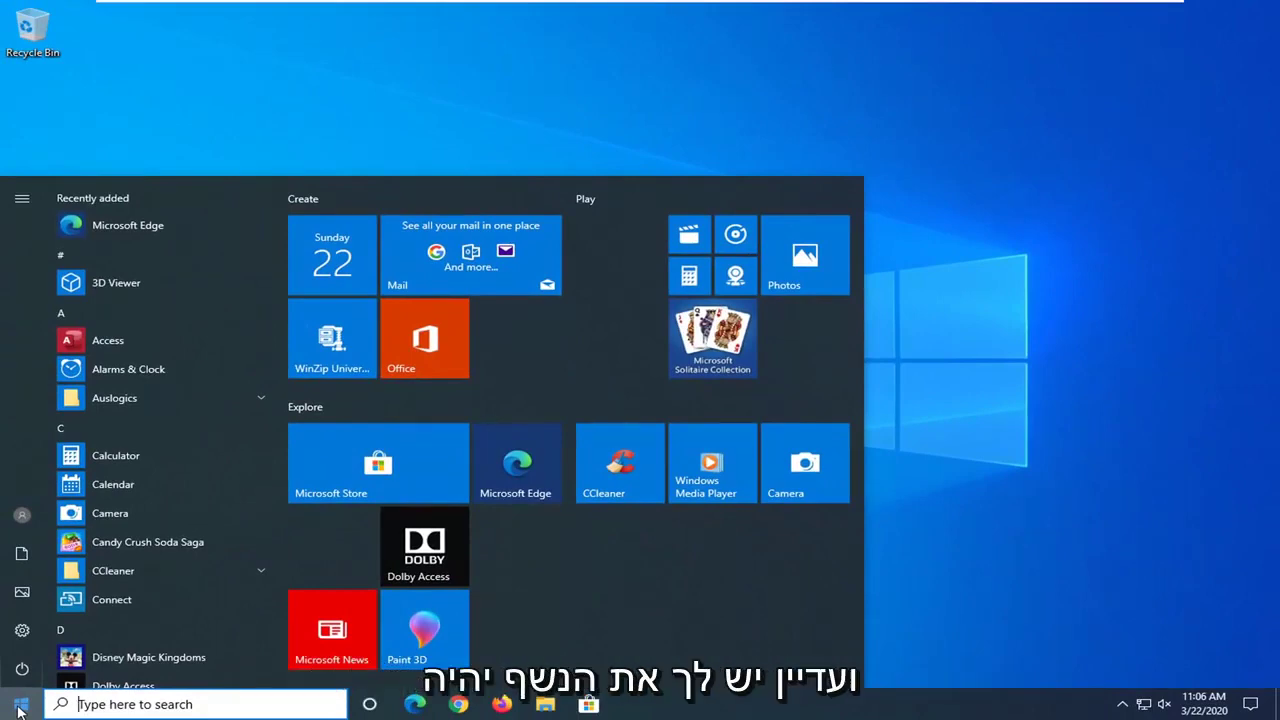
pyautogui.write('device manager')
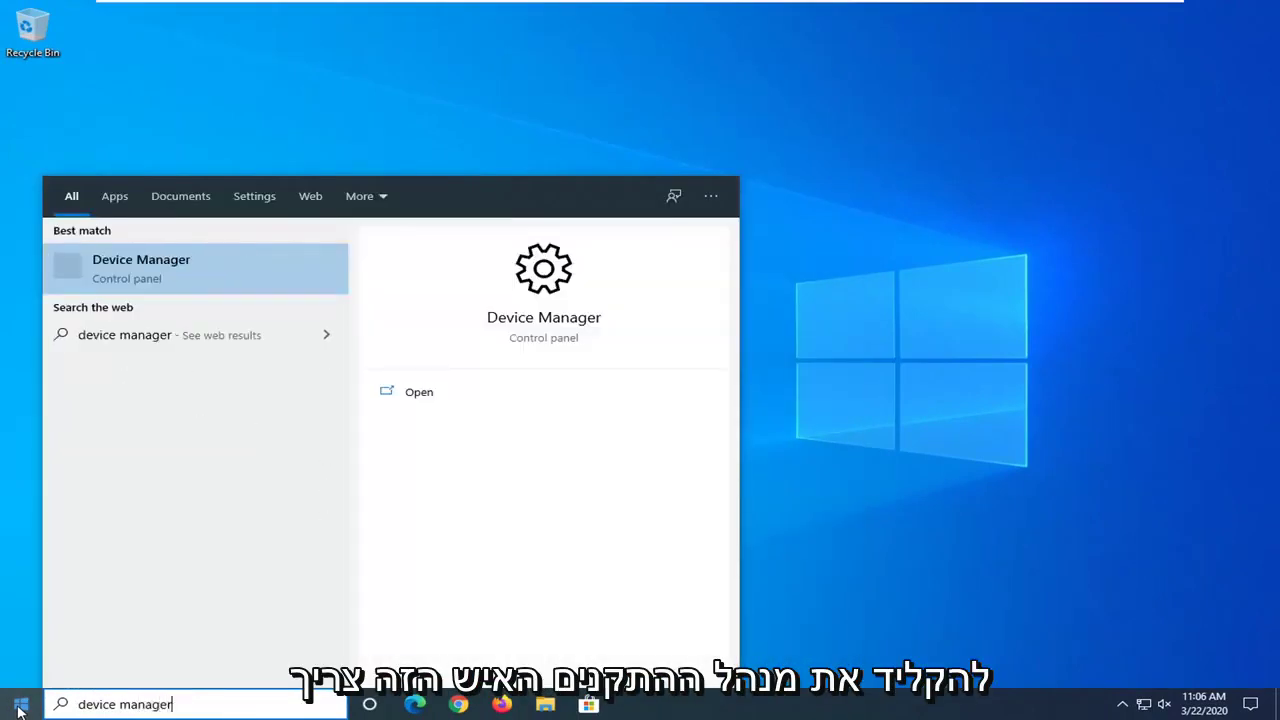
pyautogui.click(153, 276)
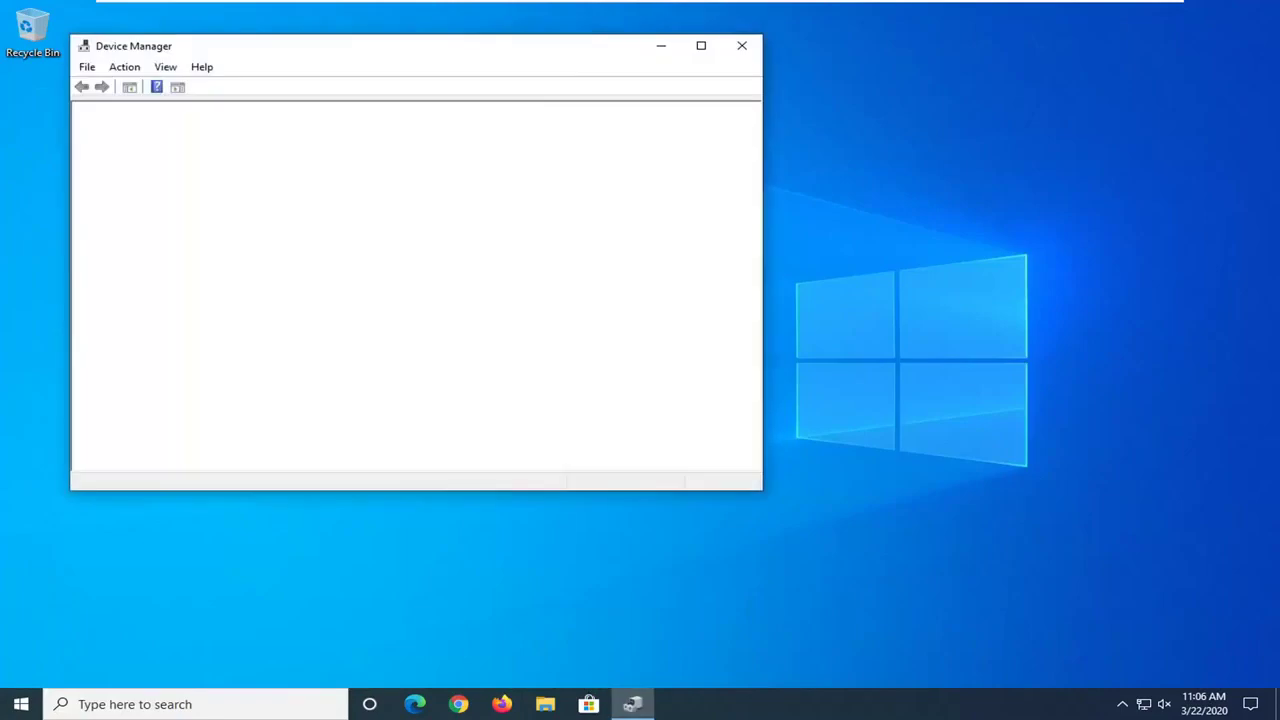
# Expand Network adapters and select the Intel(R) 82574L Gigabit Network Connection
pyautogui.moveTo(480, 54); pyautogui.dragTo(643, 71)
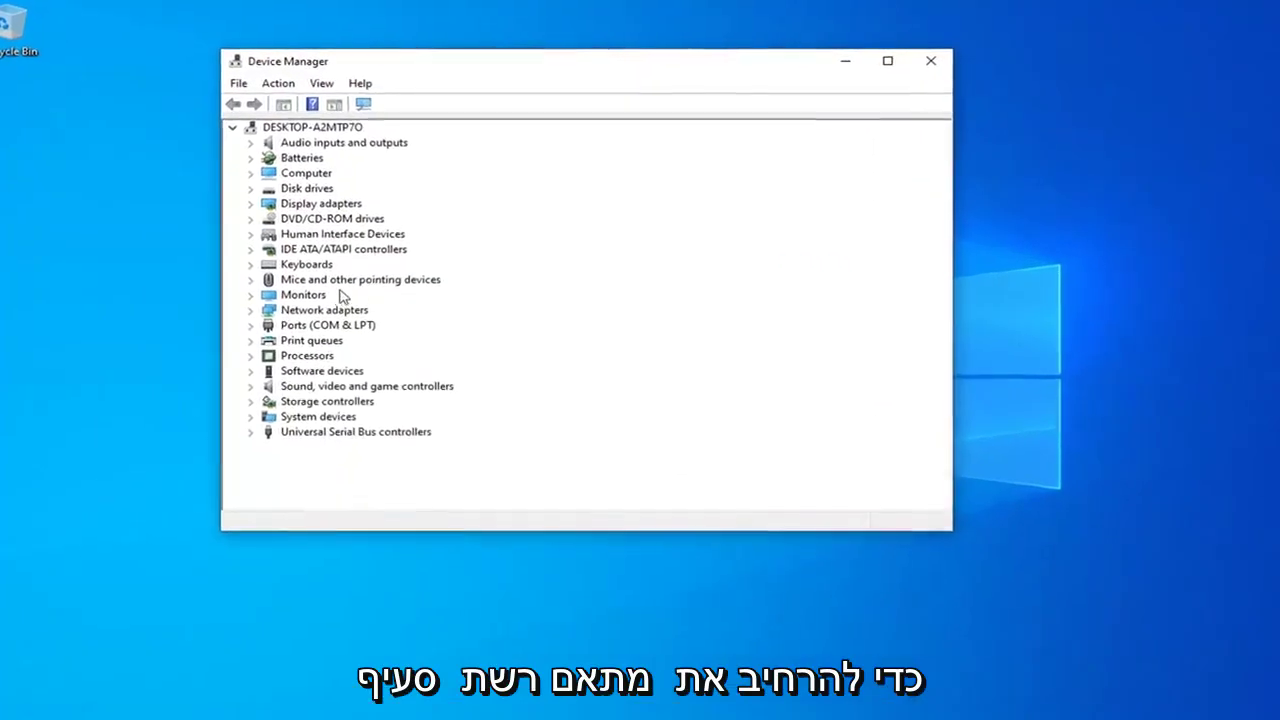
pyautogui.doubleClick(309, 312)
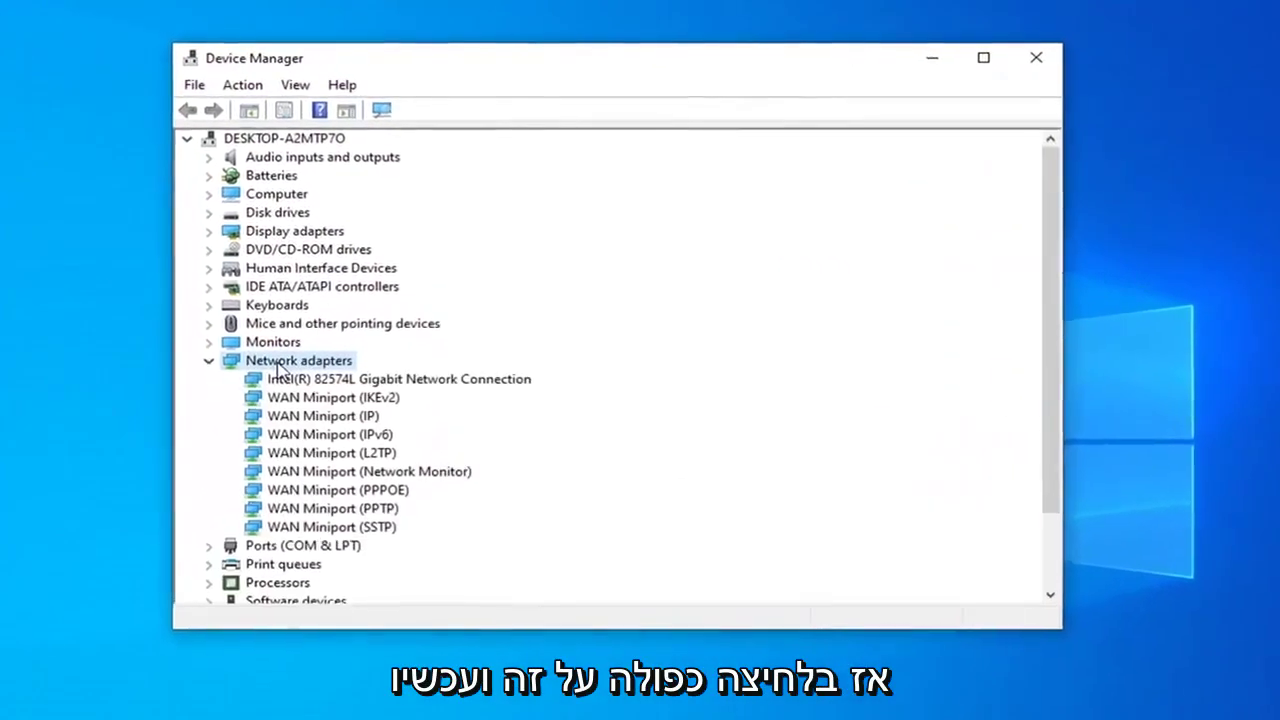
pyautogui.click(285, 380)
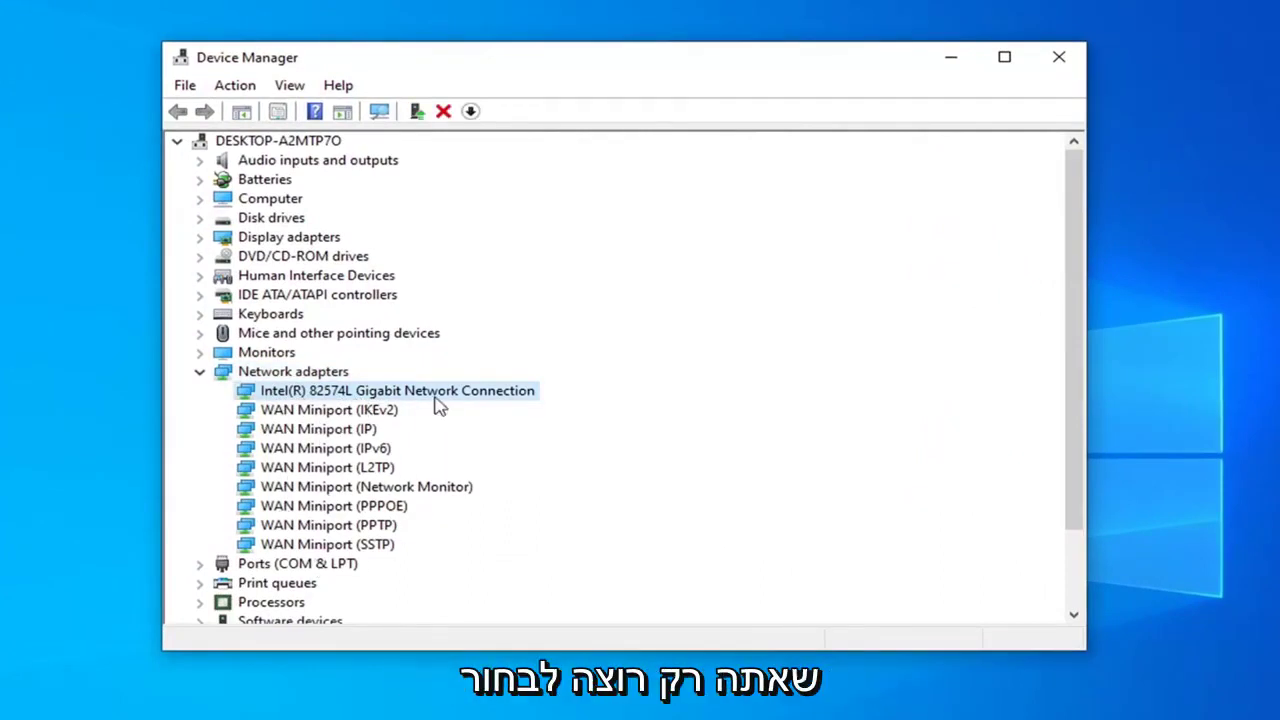
# Uninstall the Intel(R) 82574L adapter, then collapse Network adapters and close Device Manager
pyautogui.rightClick(325, 397)
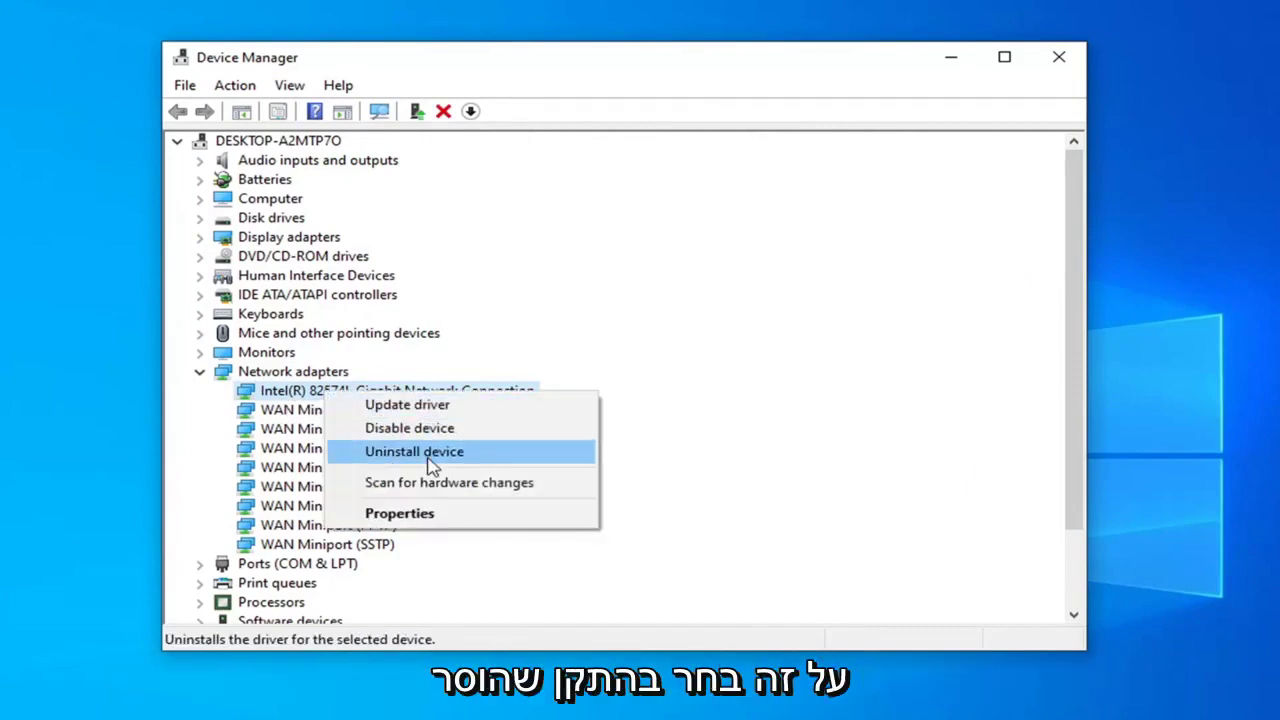
pyautogui.click(430, 462)
pyautogui.click(746, 530)
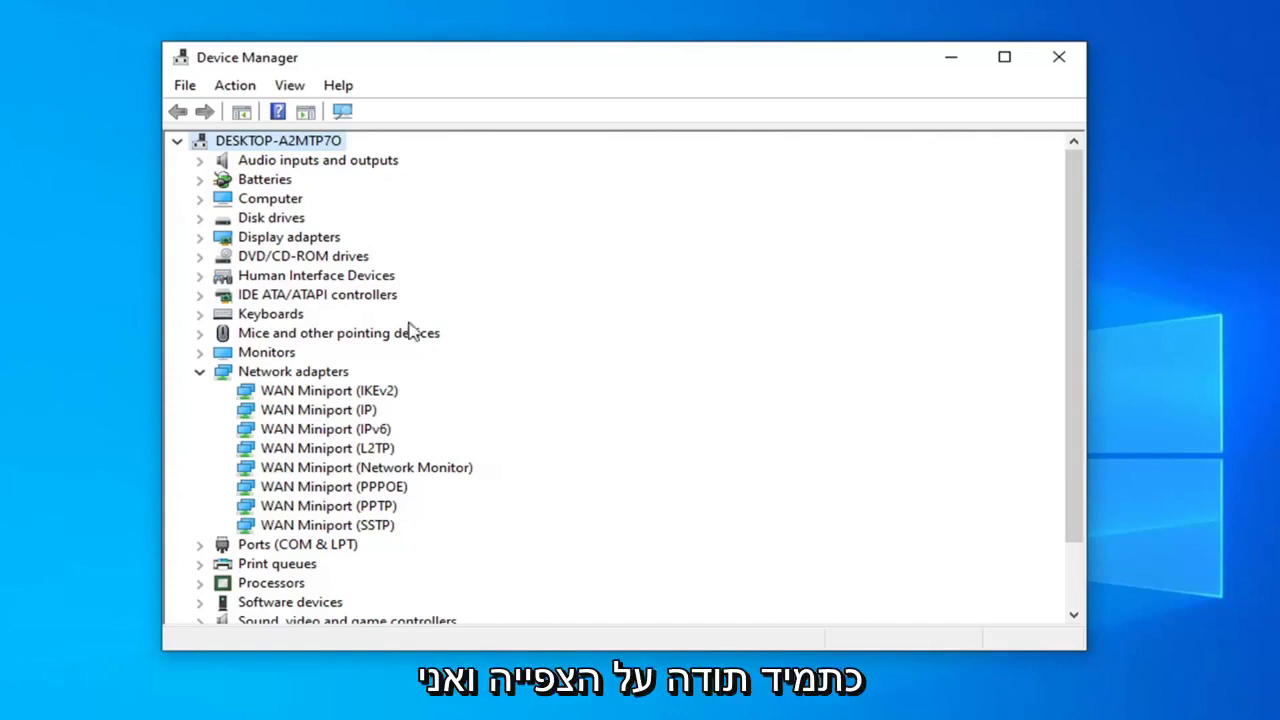
pyautogui.click(200, 372)
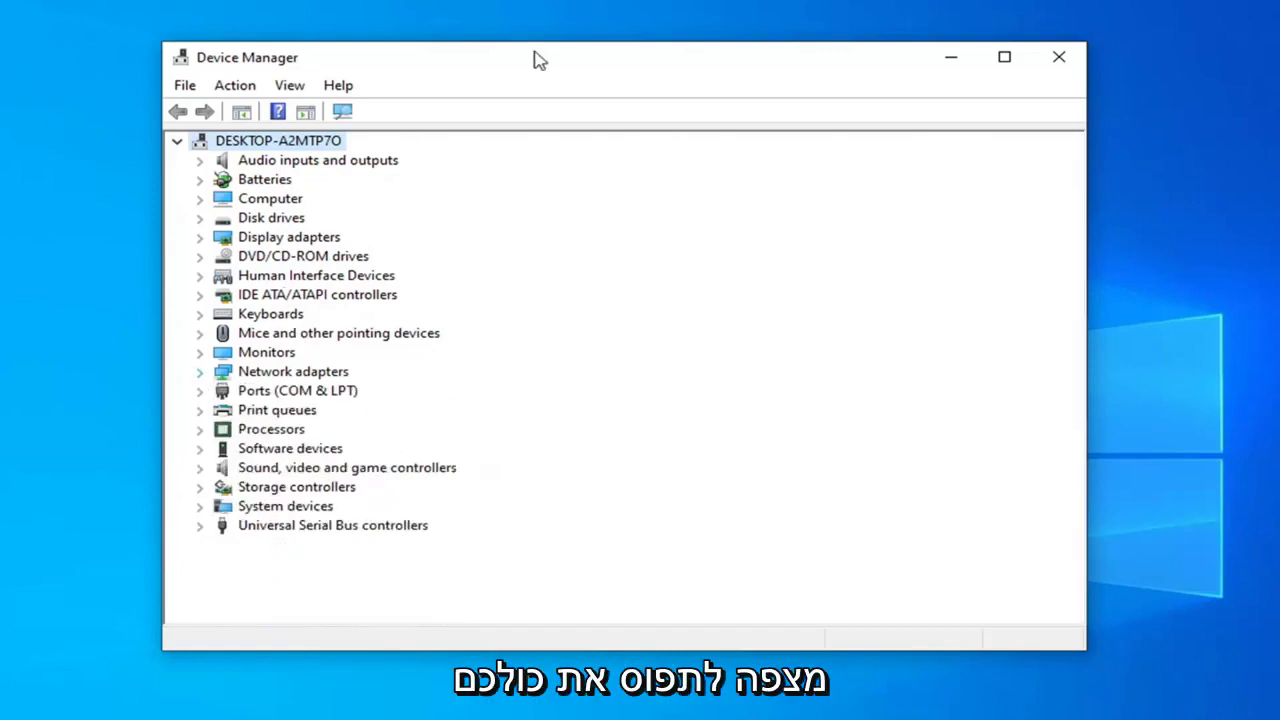
pyautogui.click(1060, 58)
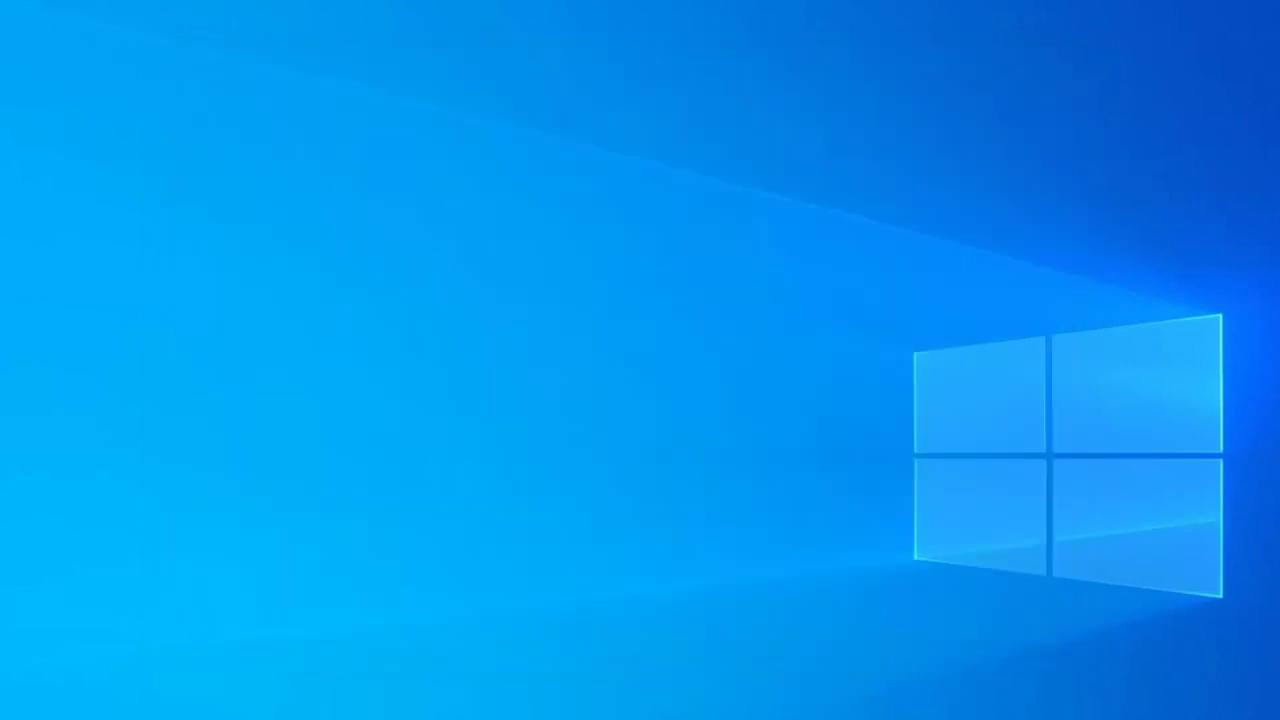